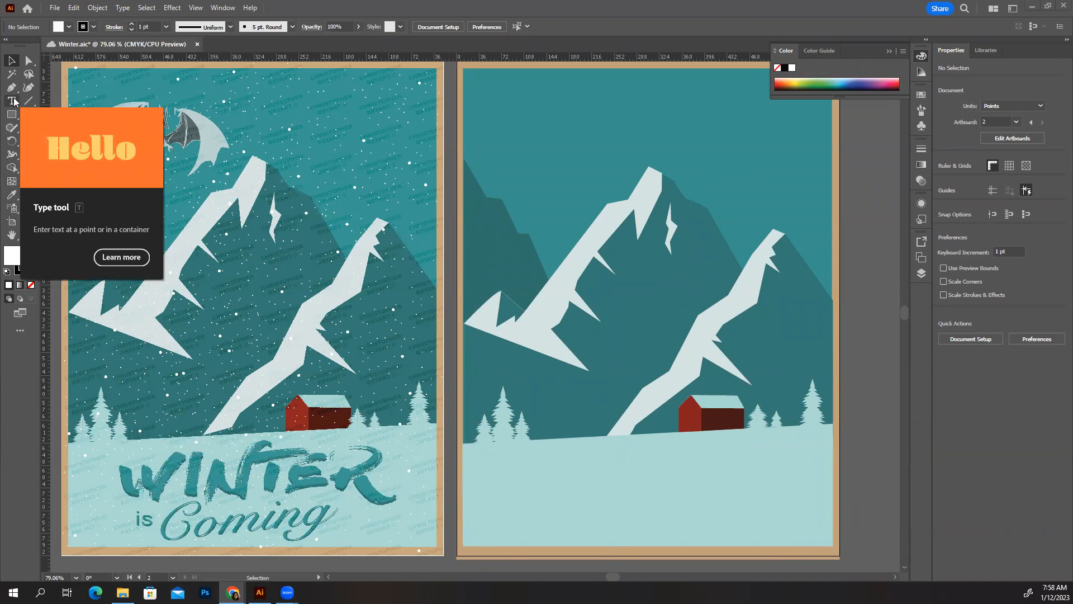
Try out and discard trial text objects at the bottom of the second poster
{"action": "left_click", "coordinate": [13, 101]}
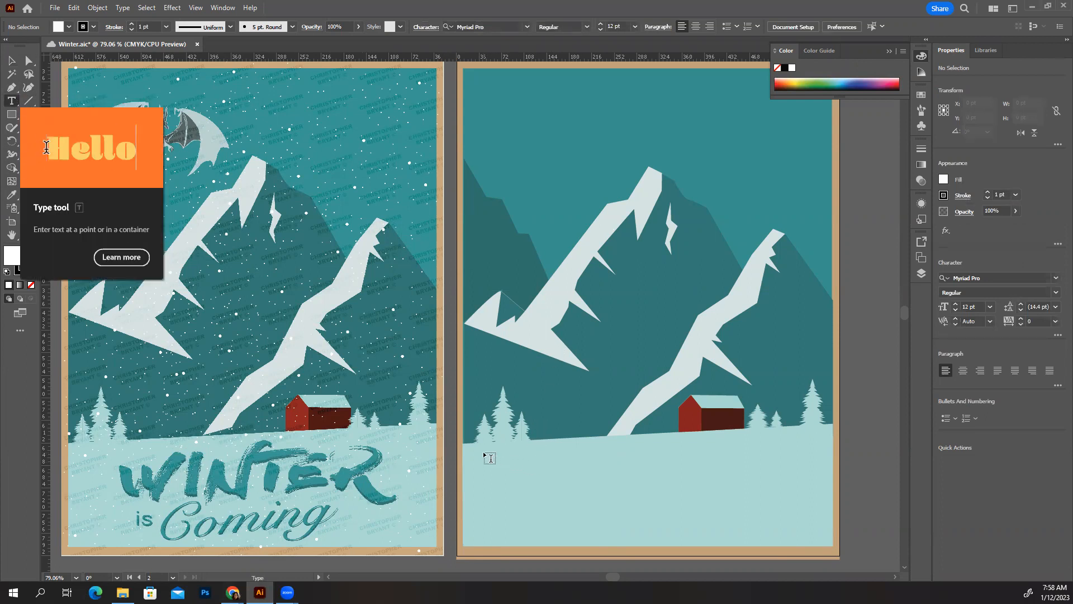
{"action": "left_click_drag", "start_coordinate": [537, 470], "coordinate": [816, 529]}
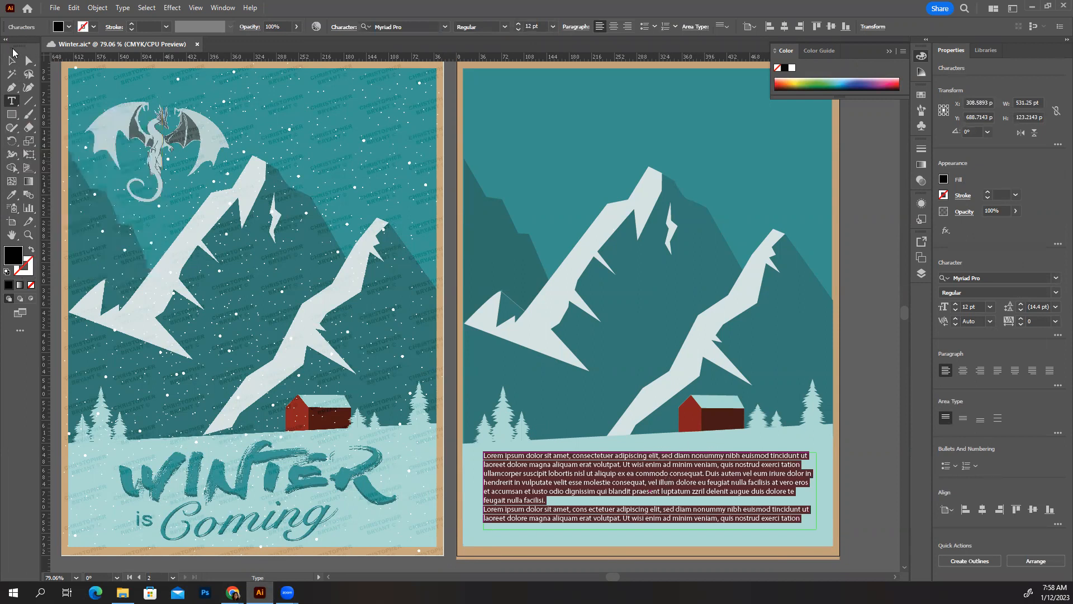
{"action": "left_click", "coordinate": [13, 61]}
{"action": "key", "text": "Delete"}
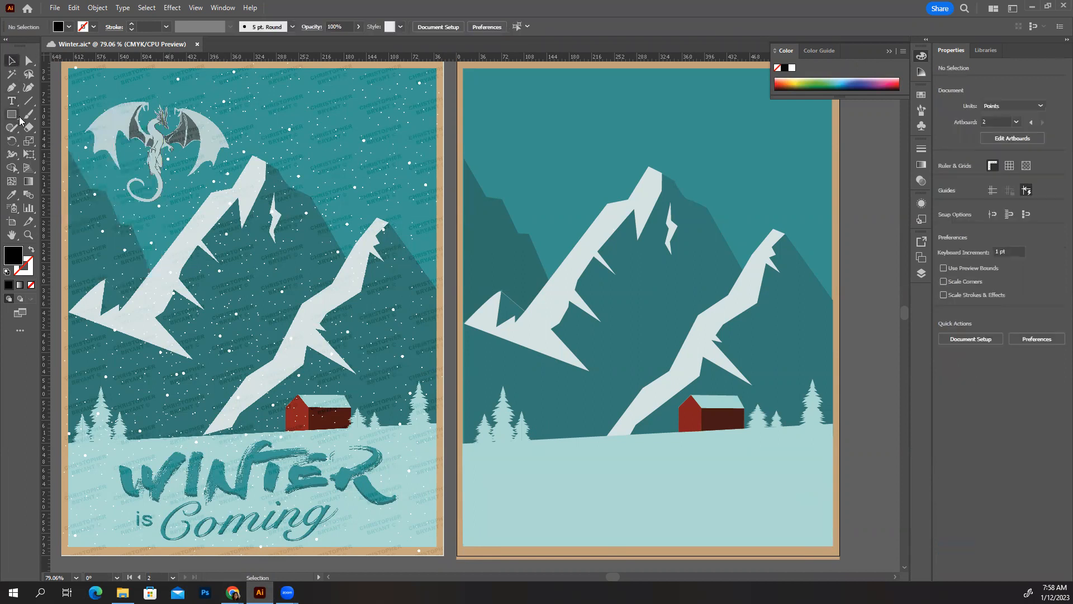
{"action": "left_click", "coordinate": [11, 101]}
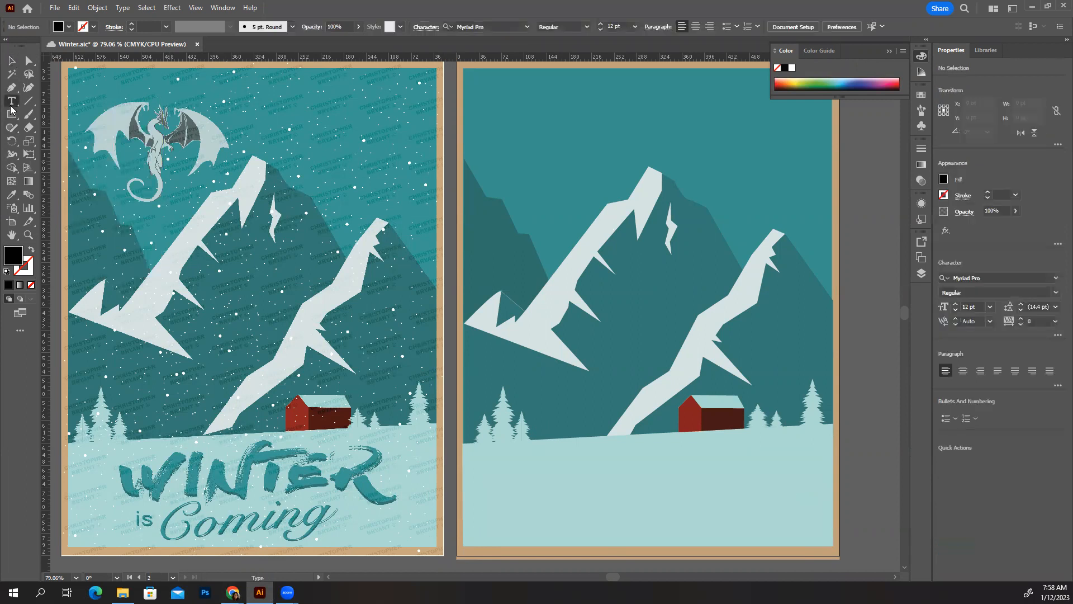
{"action": "left_click", "coordinate": [562, 472]}
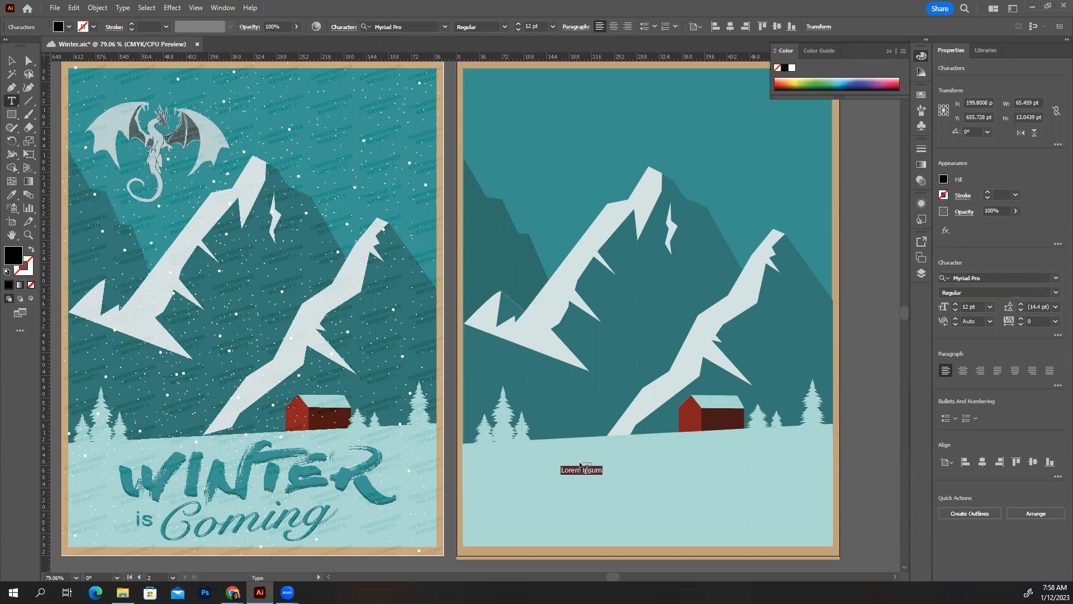
{"action": "key", "text": "BackSpace"}
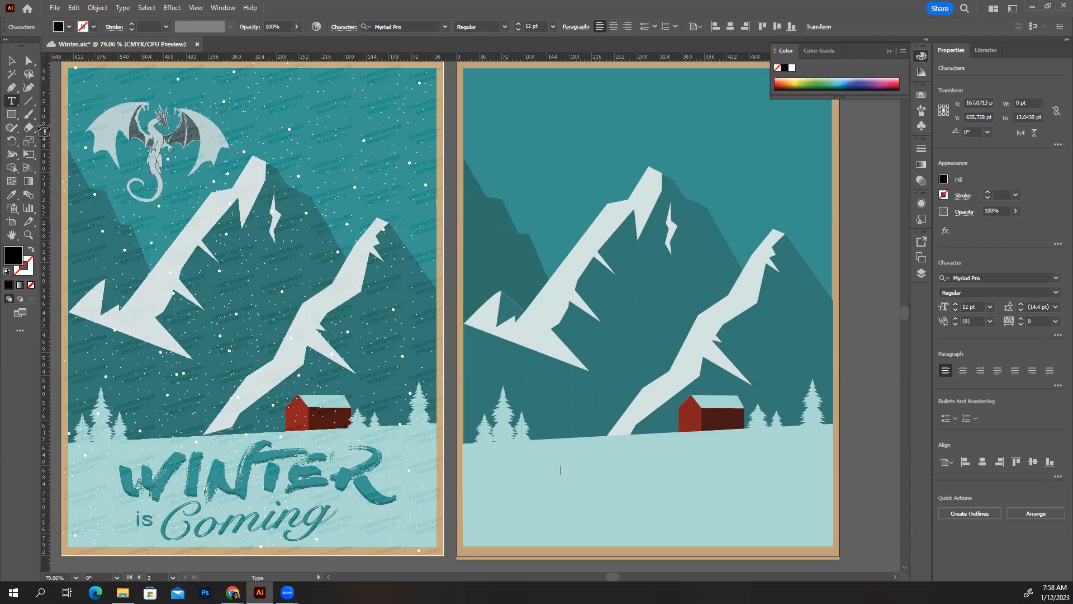
{"action": "left_click", "coordinate": [12, 61]}
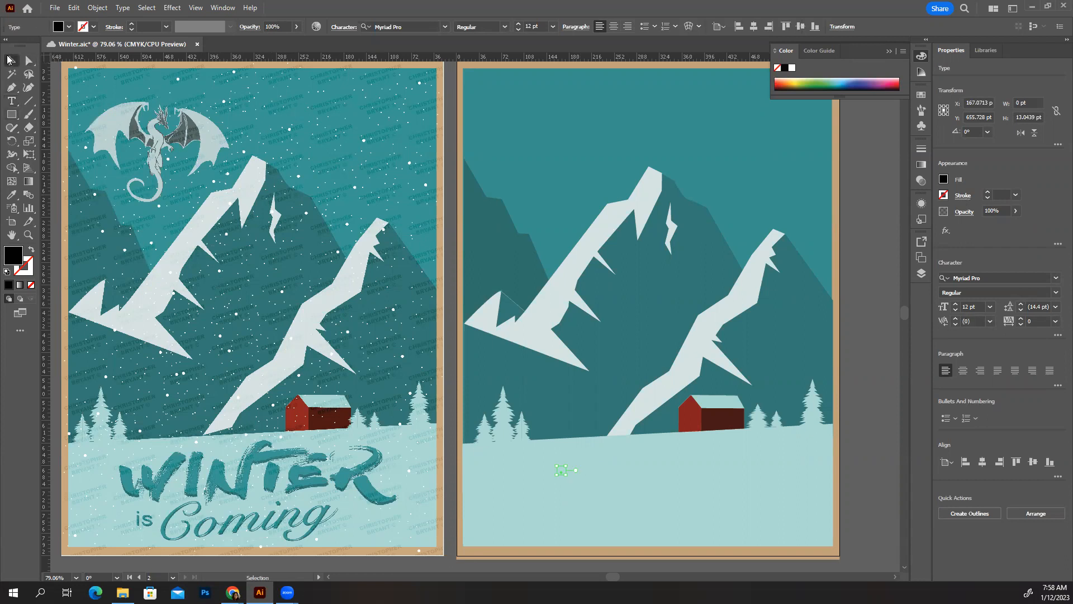
{"action": "left_click", "coordinate": [657, 499]}
Draw a wide area text box across the poster bottom, type 'Winter is Coming' and select it
{"action": "left_click", "coordinate": [13, 101]}
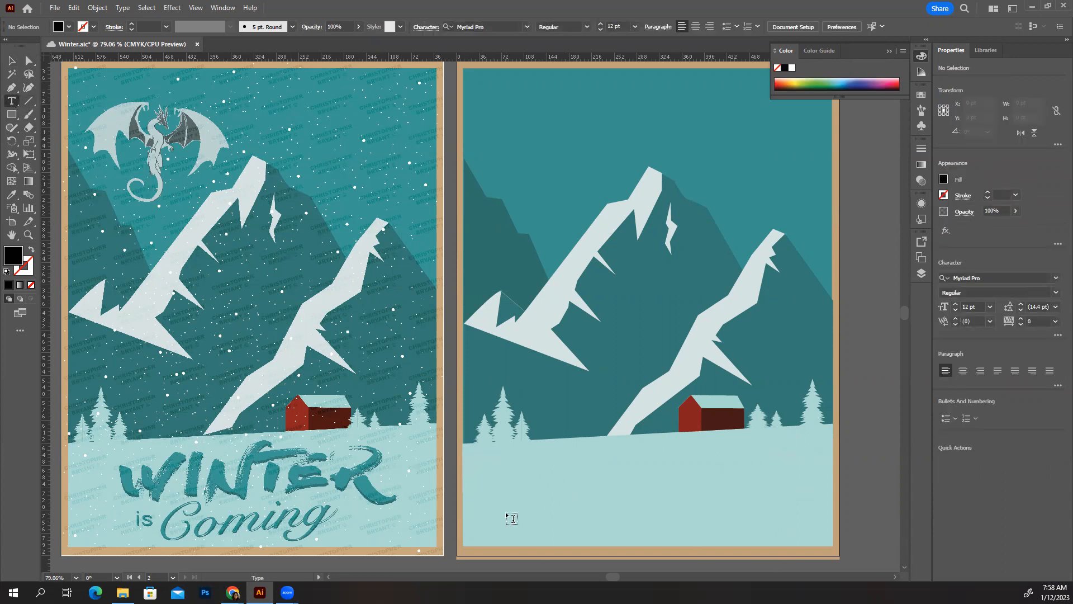
{"action": "left_click_drag", "start_coordinate": [485, 452], "coordinate": [818, 530]}
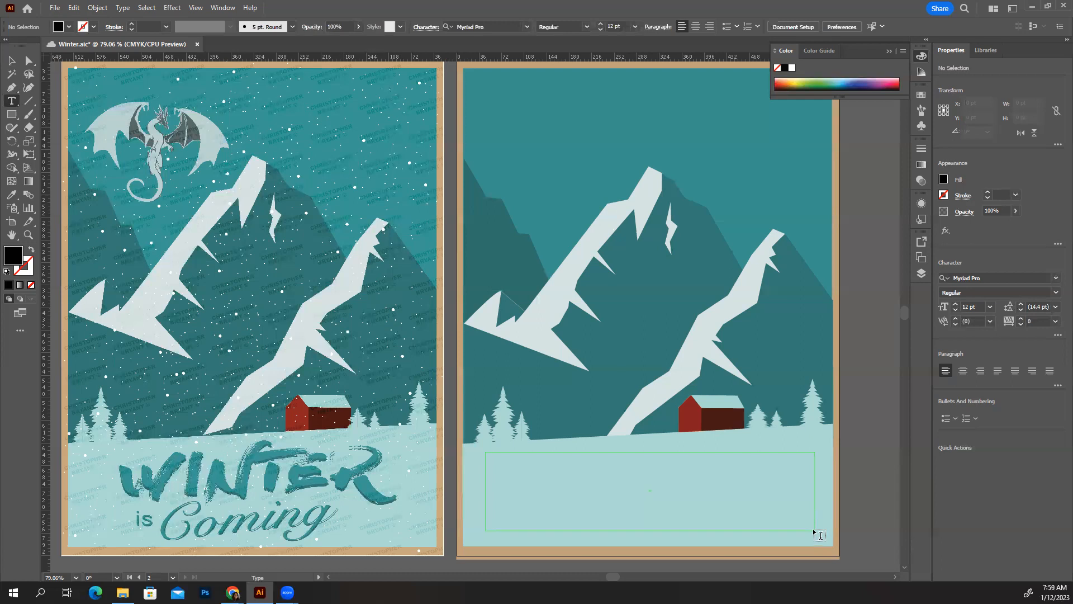
{"action": "left_click_drag", "start_coordinate": [813, 529], "coordinate": [813, 530]}
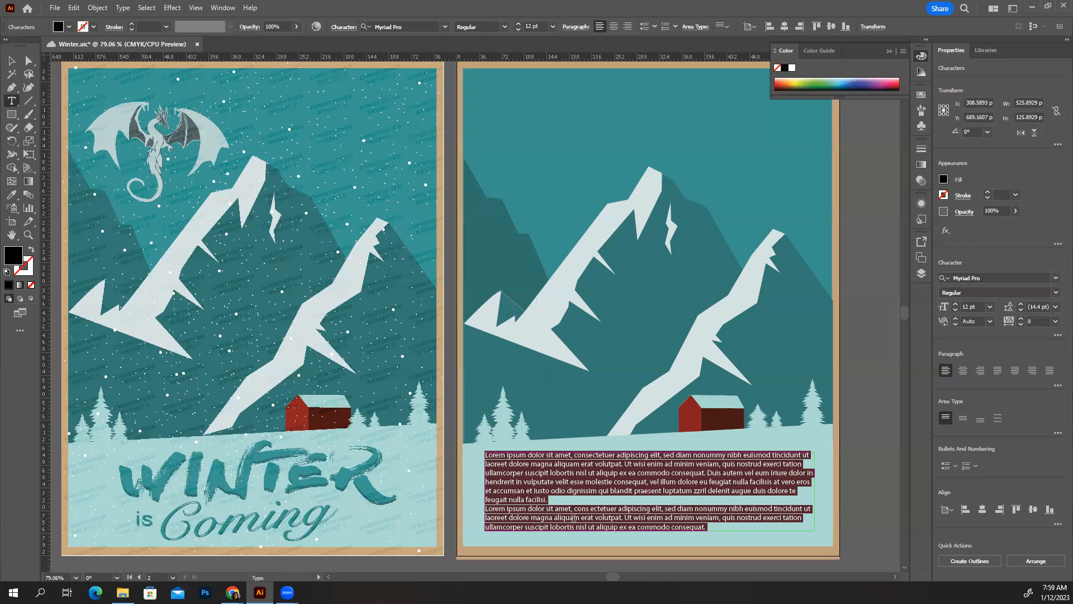
{"action": "key", "text": "BackSpace"}
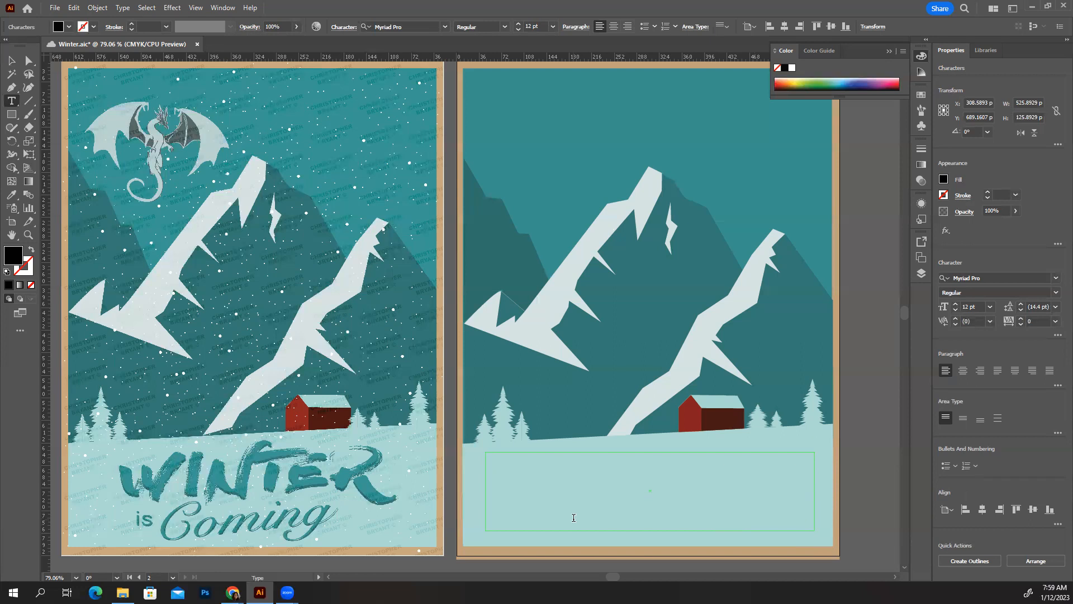
{"action": "type", "text": "Winter is Coming"}
{"action": "left_click_drag", "start_coordinate": [539, 455], "coordinate": [481, 456]}
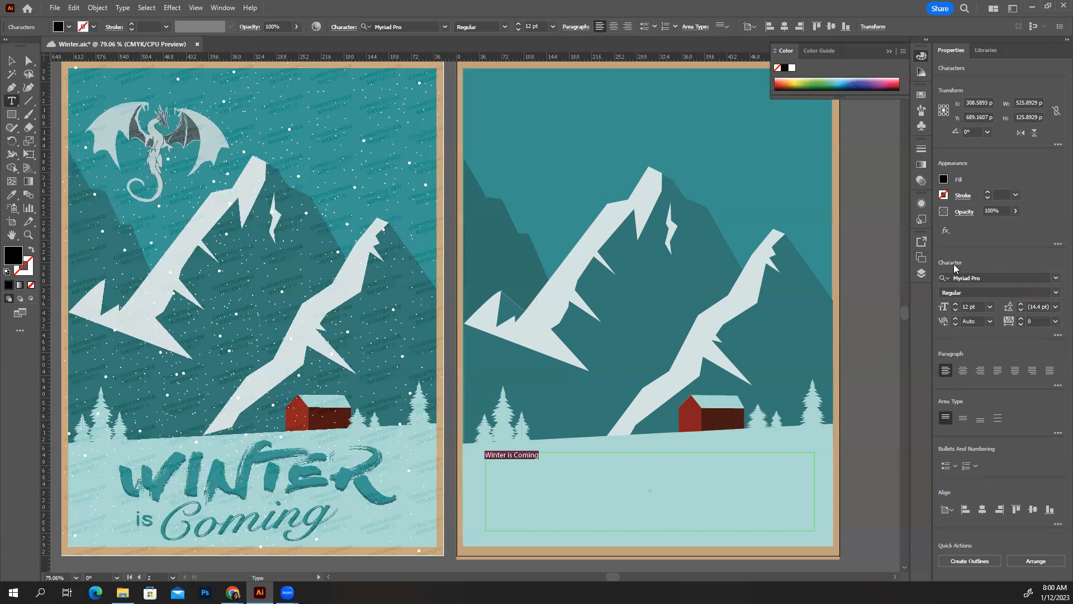
Pick Curlz MT from the Character font list and confirm the Regular style
{"action": "left_click", "coordinate": [1056, 280]}
{"action": "left_click", "coordinate": [1057, 279]}
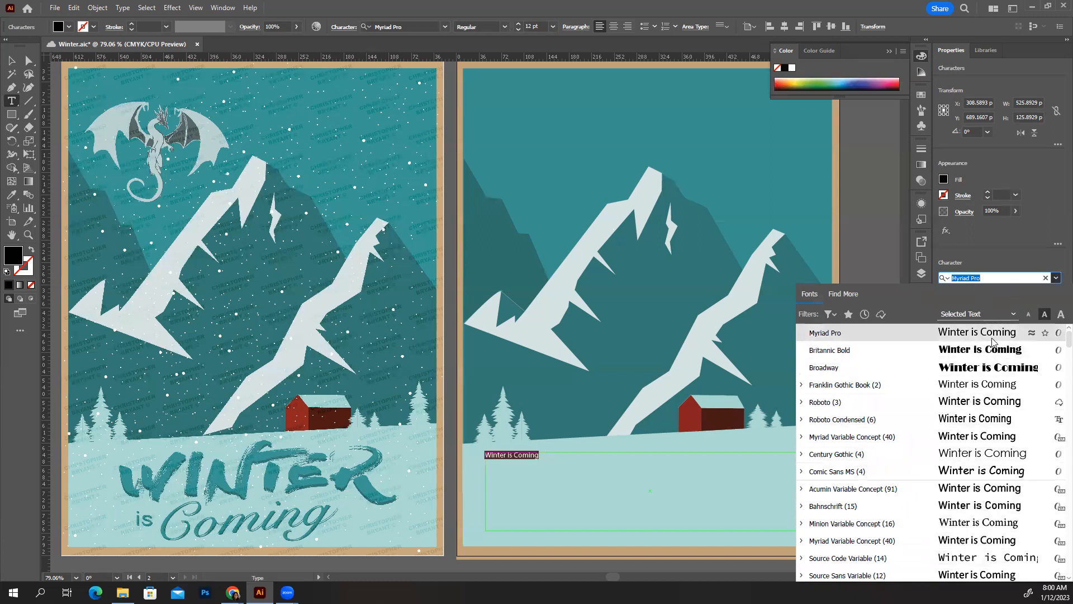
{"action": "scroll", "coordinate": [983, 437], "scroll_direction": "down", "scroll_amount": 1}
{"action": "scroll", "coordinate": [982, 436], "scroll_direction": "down", "scroll_amount": 7}
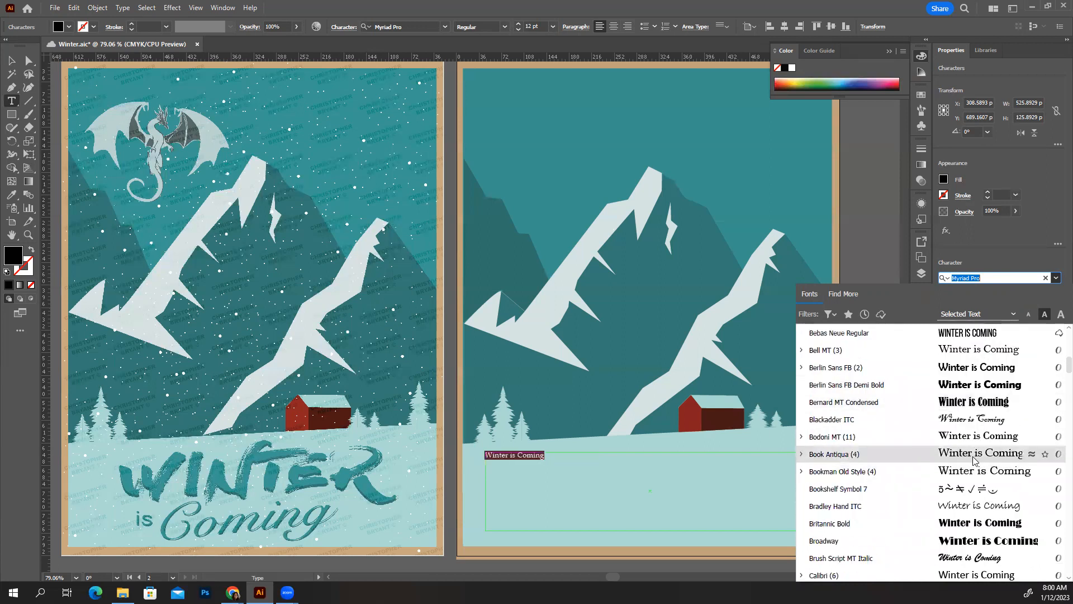
{"action": "scroll", "coordinate": [975, 458], "scroll_direction": "down", "scroll_amount": 5}
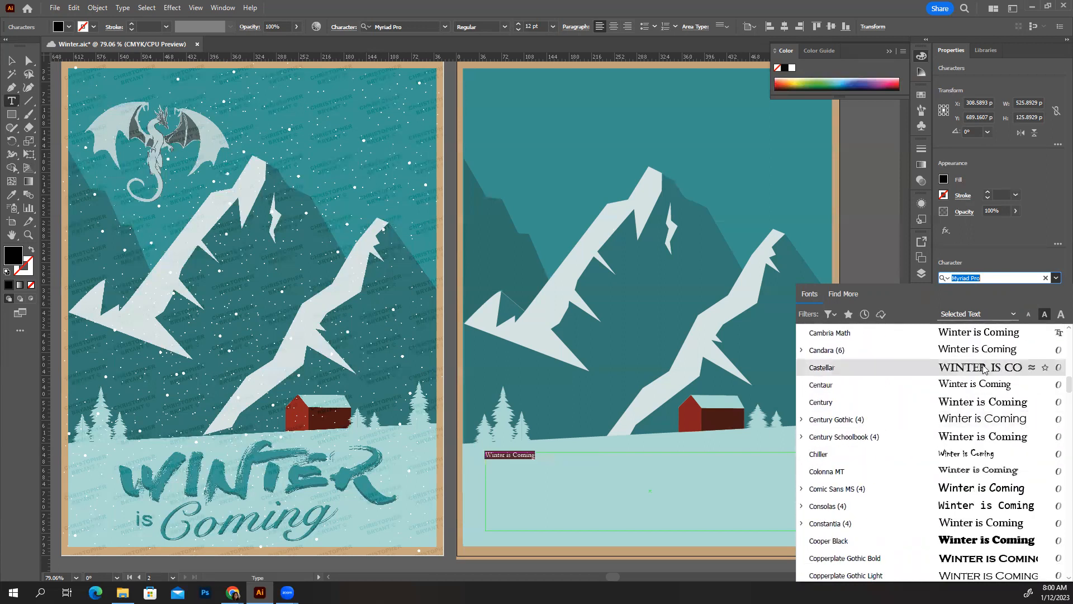
{"action": "scroll", "coordinate": [989, 465], "scroll_direction": "down", "scroll_amount": 4}
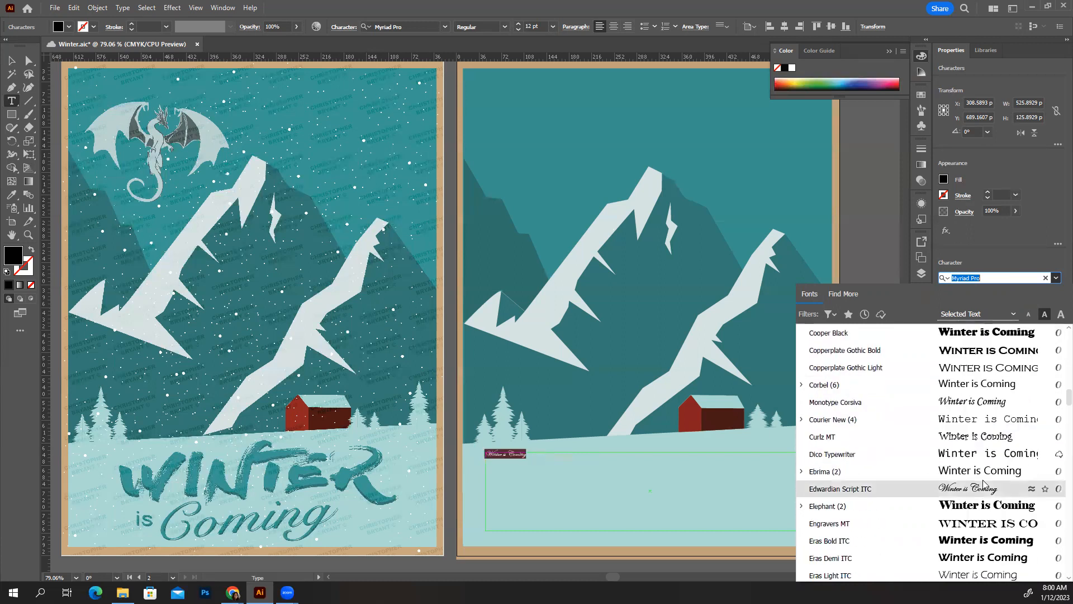
{"action": "left_click", "coordinate": [957, 436]}
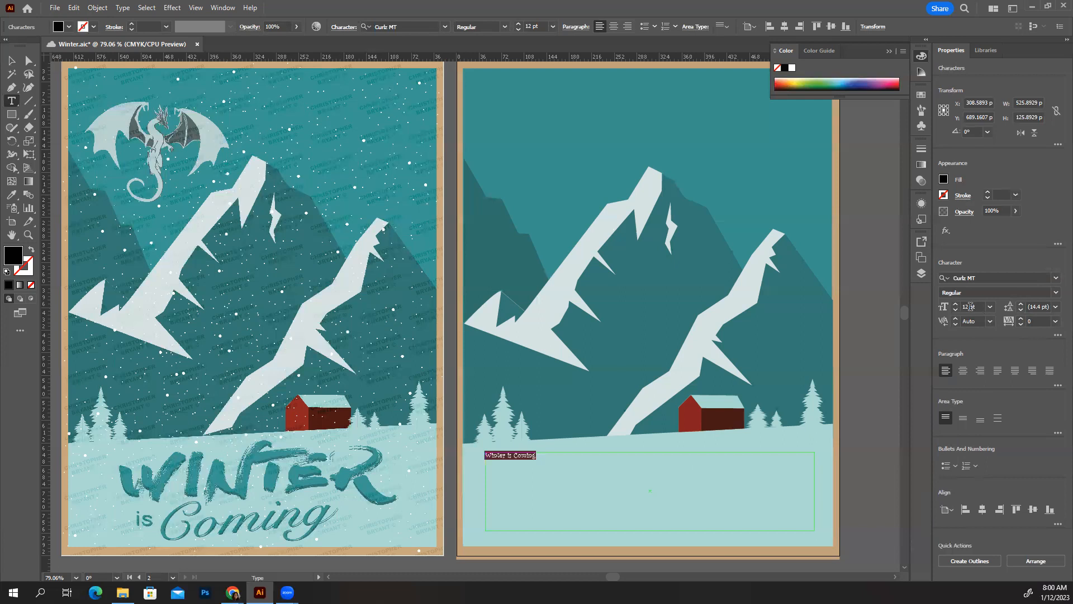
{"action": "left_click", "coordinate": [1056, 293]}
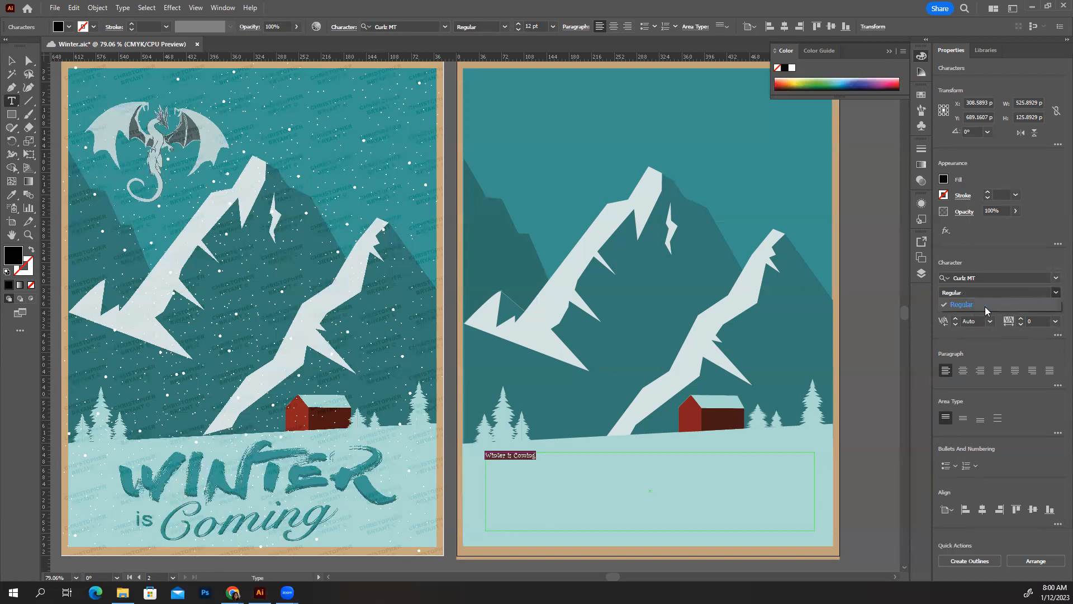
{"action": "left_click", "coordinate": [1016, 304]}
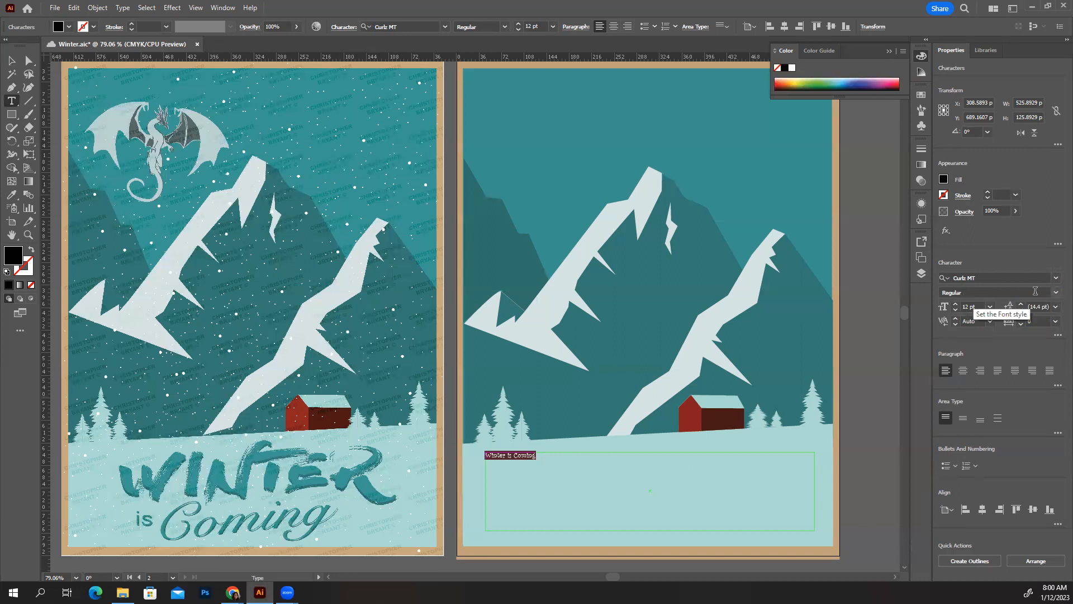
Set 'Winter is Coming' to 72 pt and center-align it in its text box
{"action": "left_click", "coordinate": [1056, 294]}
{"action": "left_click", "coordinate": [1056, 294]}
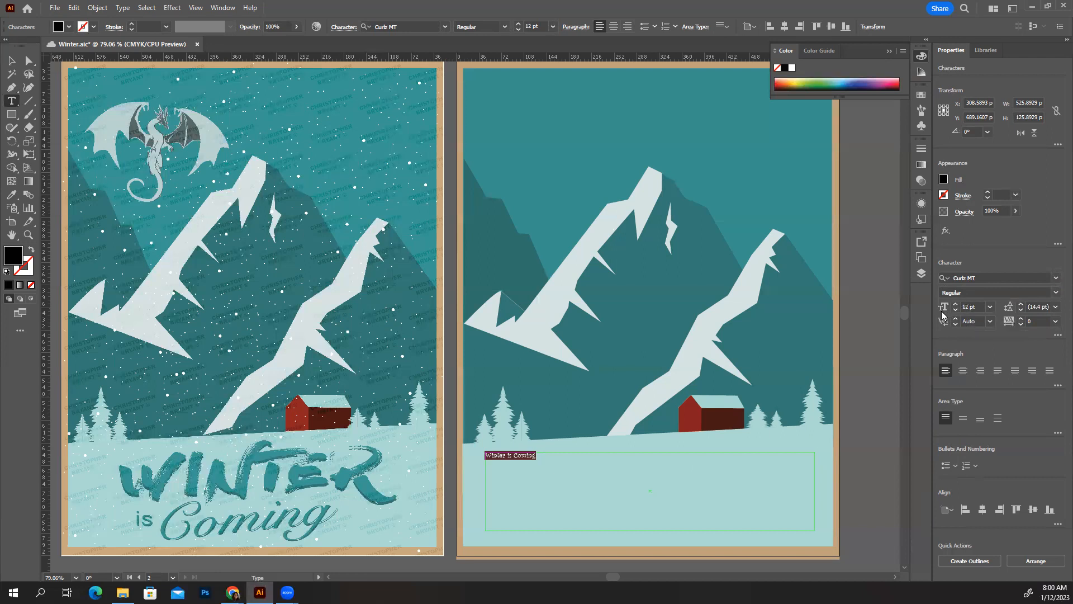
{"action": "left_click", "coordinate": [990, 308]}
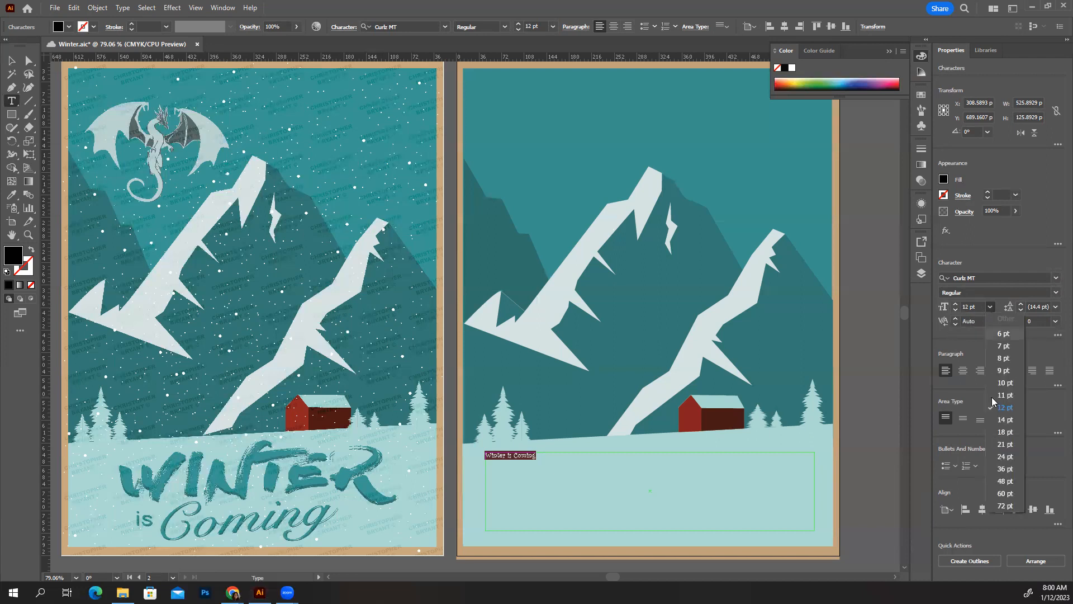
{"action": "left_click", "coordinate": [1009, 506]}
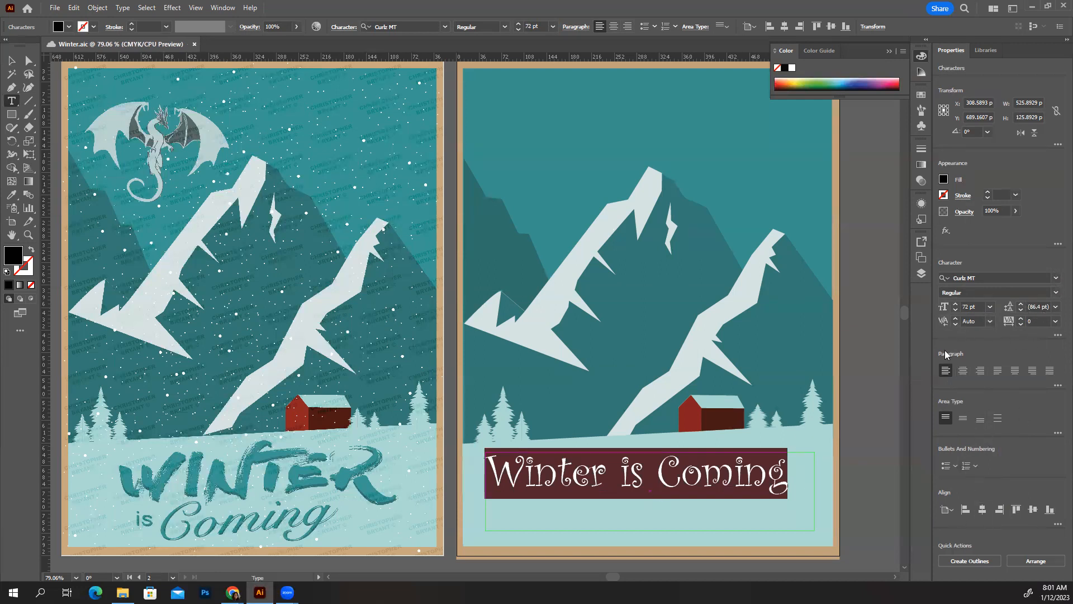
{"action": "left_click", "coordinate": [963, 372]}
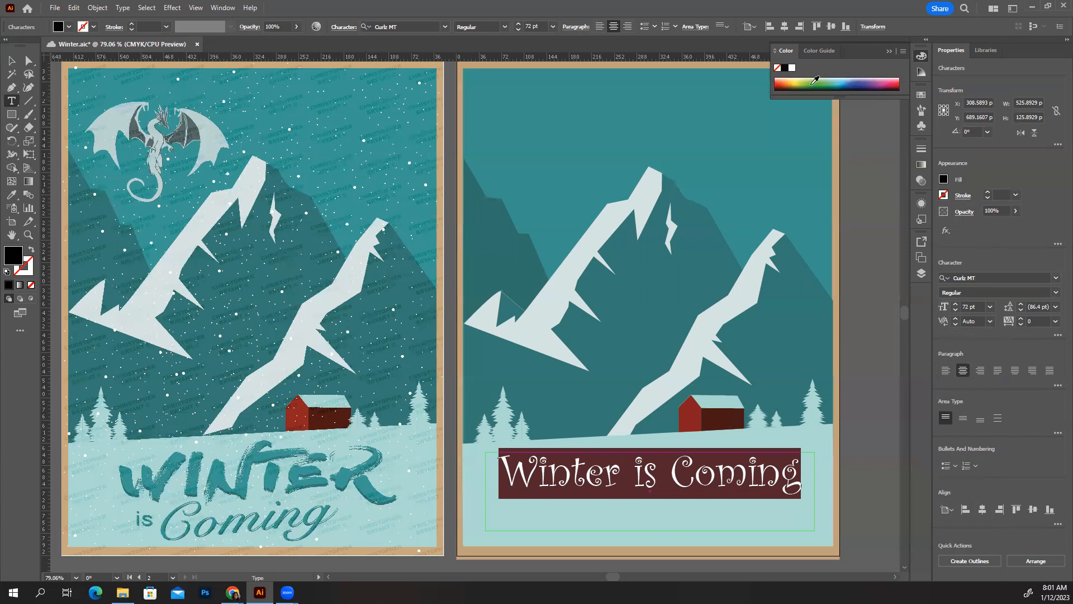
{"action": "left_click", "coordinate": [923, 56]}
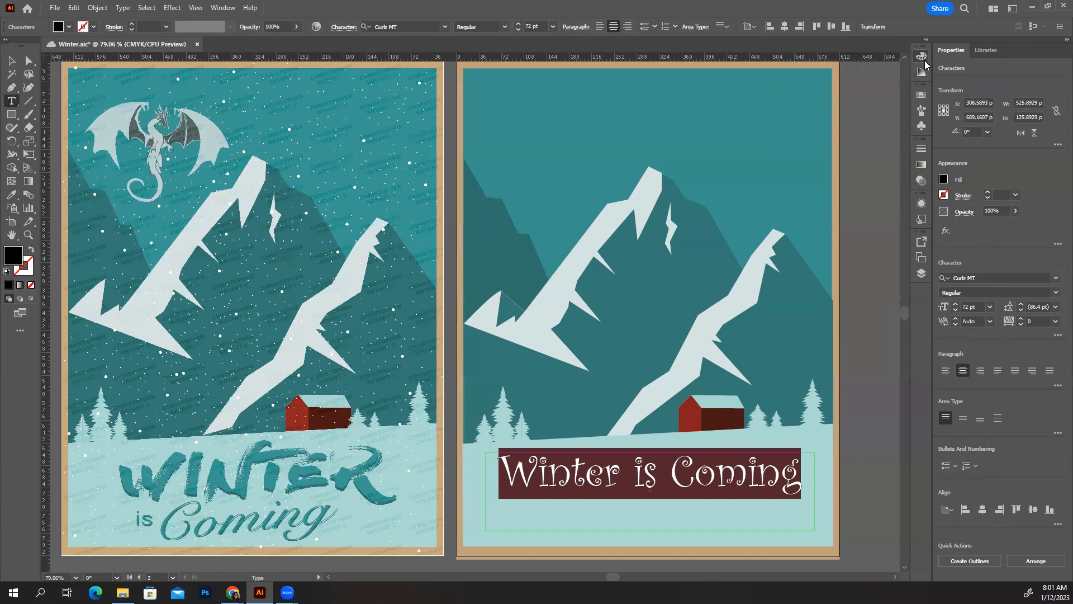
{"action": "left_click", "coordinate": [922, 56]}
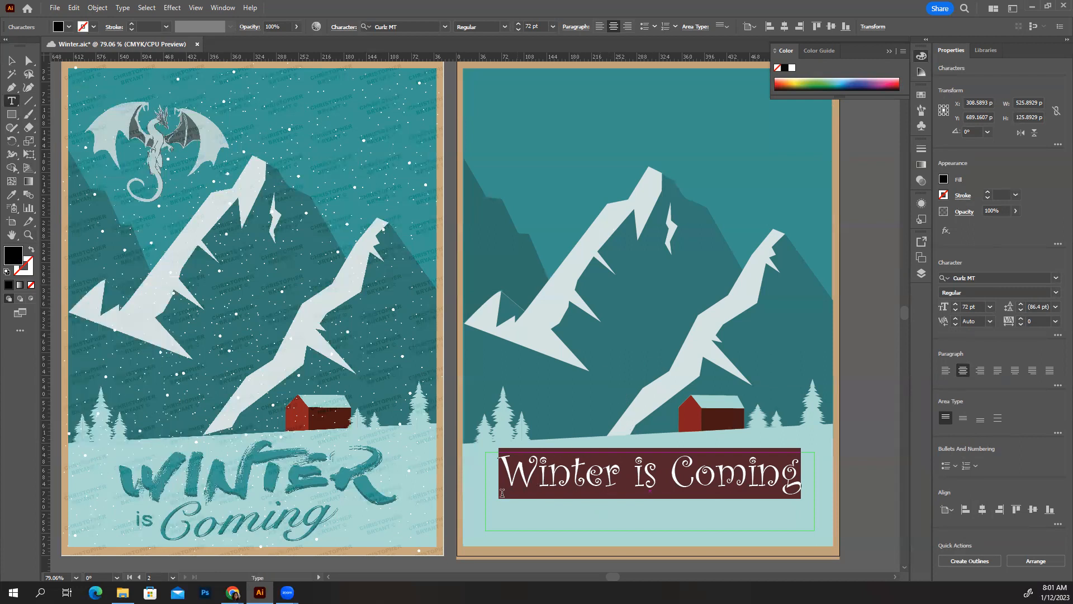
Eyedrop the WINTER lettering's teal onto the text, then drag the text box lower on the snow
{"action": "left_click", "coordinate": [13, 195]}
{"action": "left_click", "coordinate": [273, 480]}
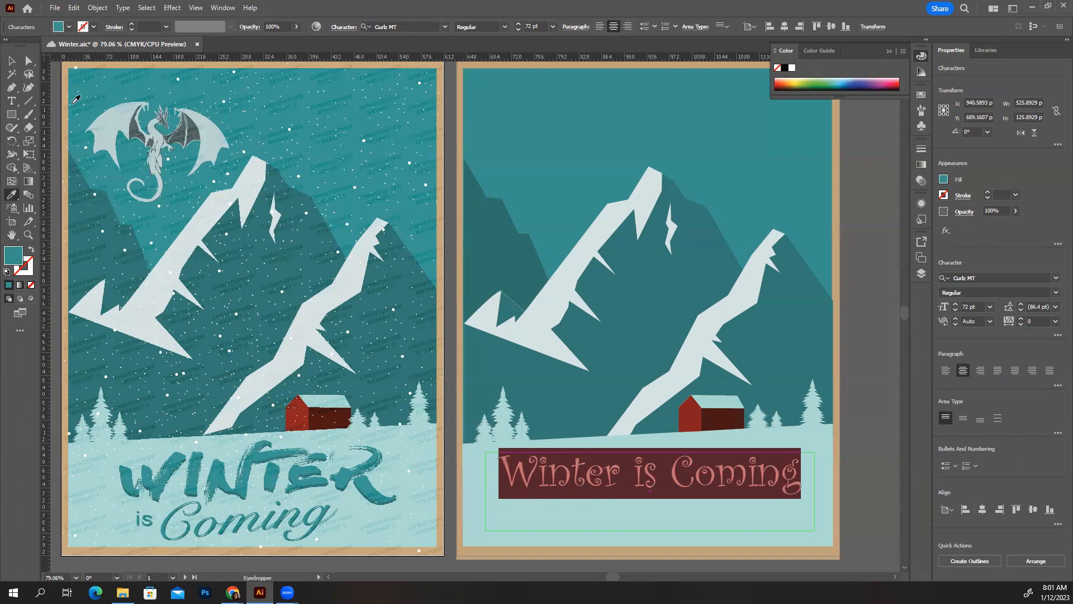
{"action": "left_click", "coordinate": [12, 61]}
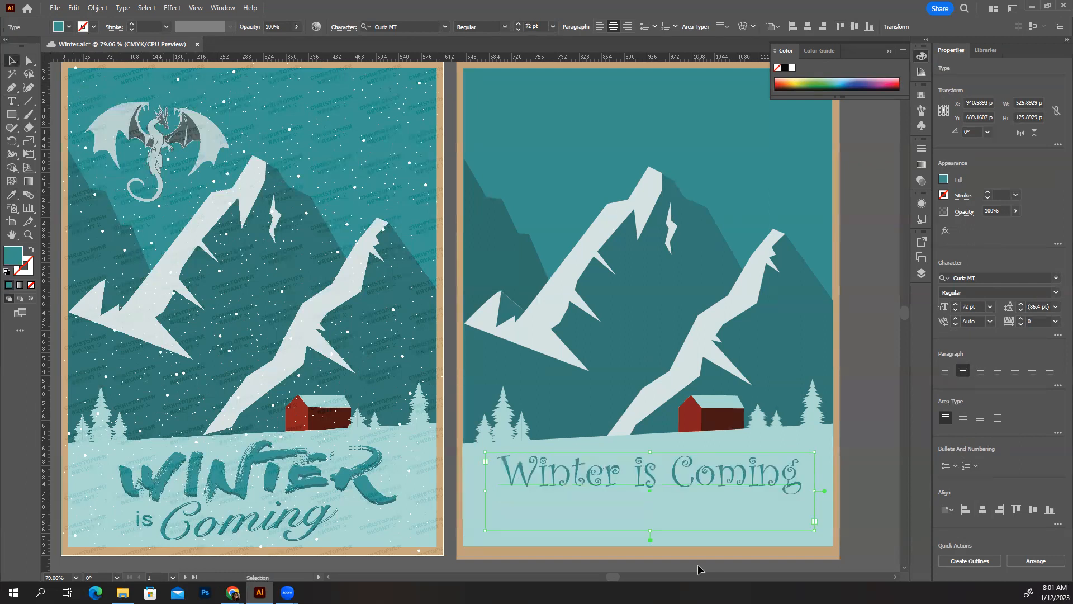
{"action": "left_click", "coordinate": [863, 481]}
{"action": "left_click_drag", "start_coordinate": [691, 482], "coordinate": [687, 494]}
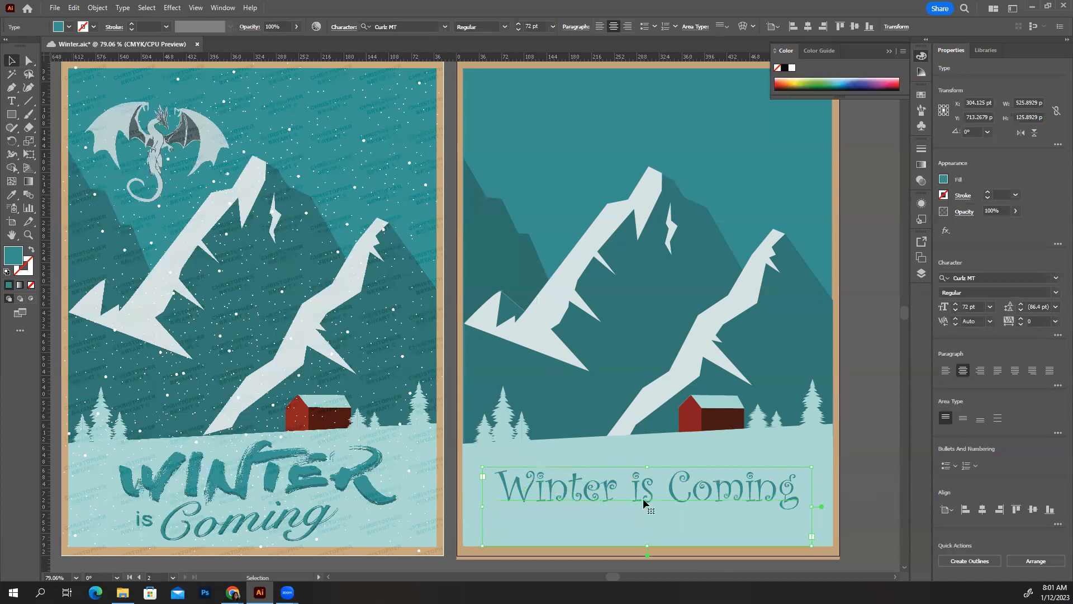
{"action": "left_click_drag", "start_coordinate": [648, 498], "coordinate": [650, 507]}
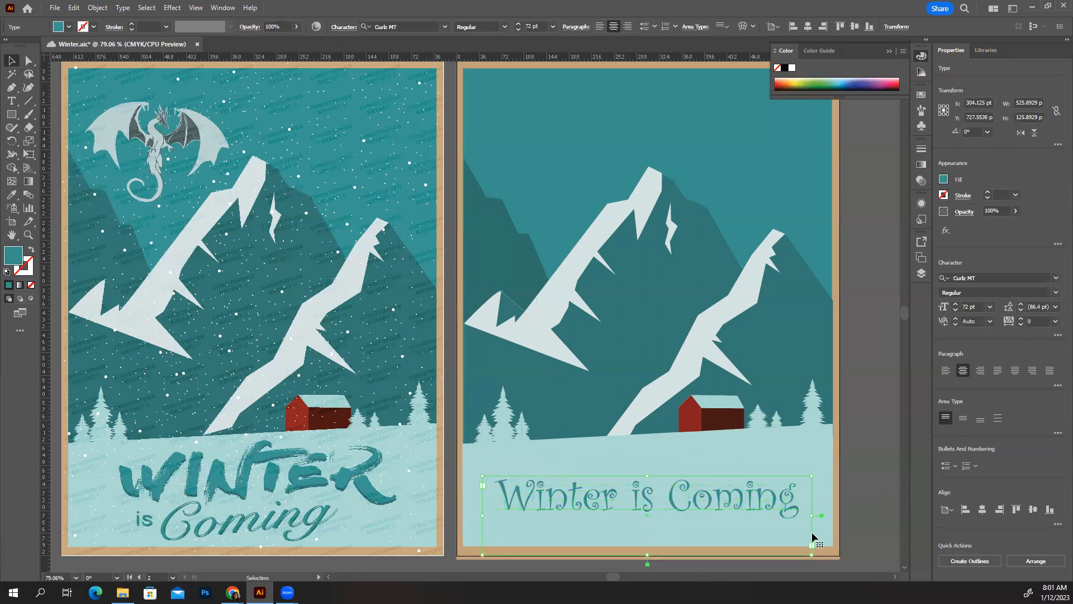
{"action": "left_click_drag", "start_coordinate": [795, 502], "coordinate": [792, 500]}
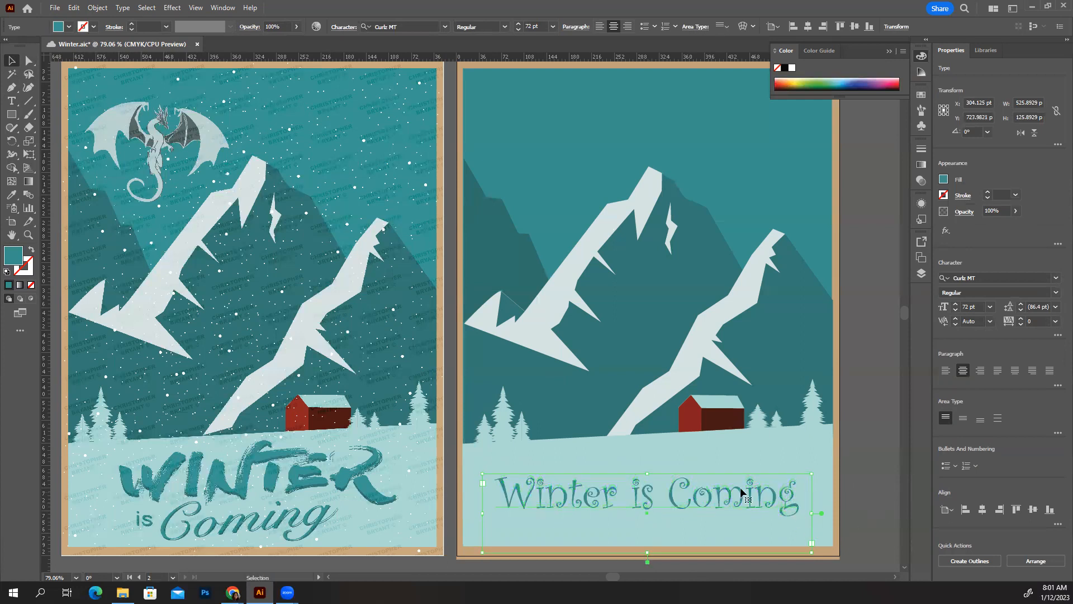